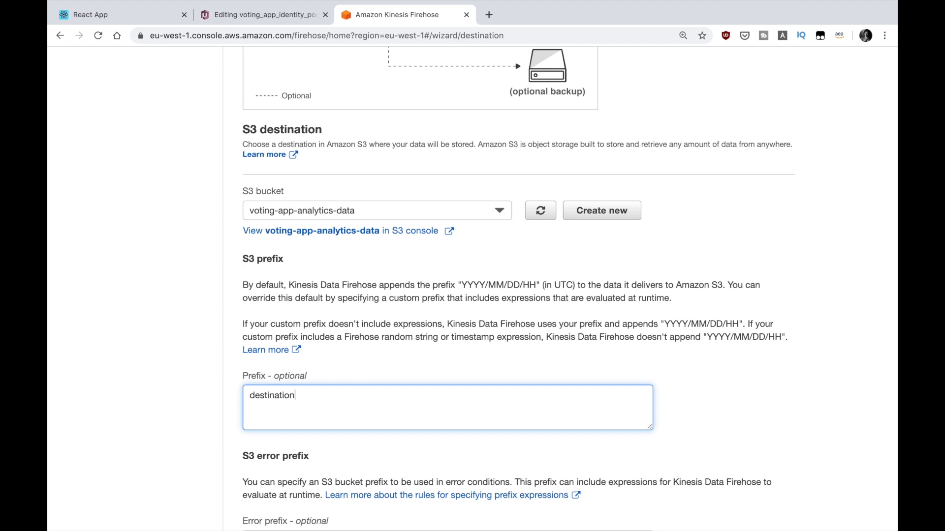
Complete the S3 prefix as "destination/", set the error prefix to "error/" and continue to the configuration settings
type("/")
scroll(327, 397, "down", 2)
scroll(327, 396, "down", 3)
left_click(328, 407)
type("erro")
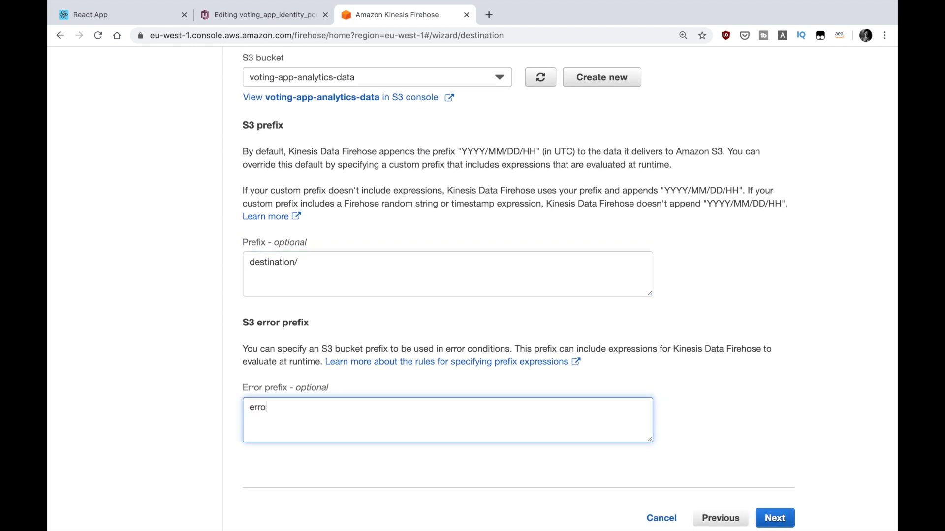
type("r/")
left_click(778, 518)
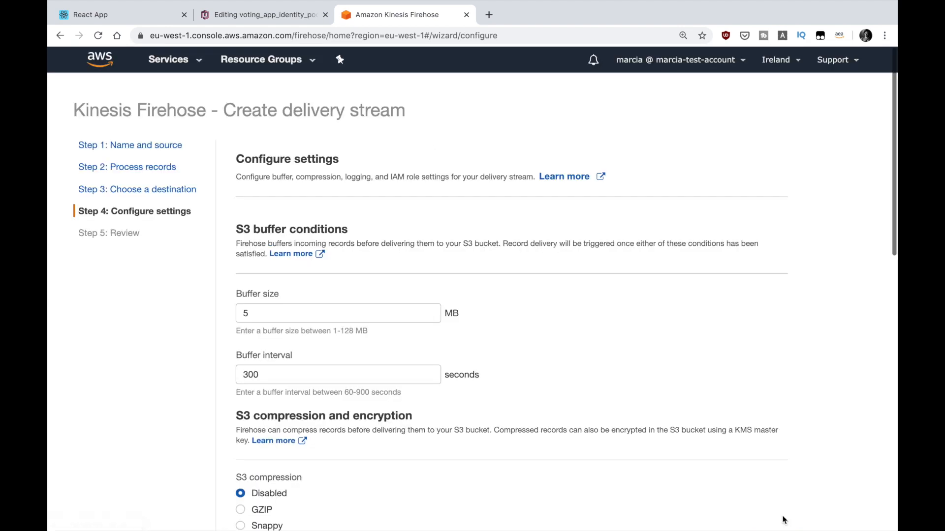
Set the S3 buffer size to 1 MB and the buffer interval to 60 seconds
double_click(396, 314)
type("1")
double_click(365, 370)
type("60")
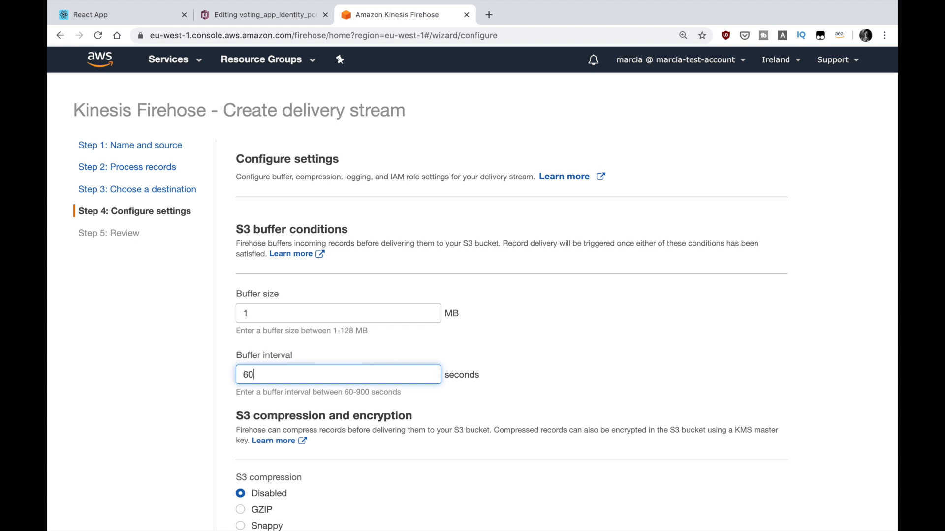
Grant Firehose access through the firehose_delivery_role IAM role with a new role policy and proceed to the review
scroll(473, 288, "down", 3)
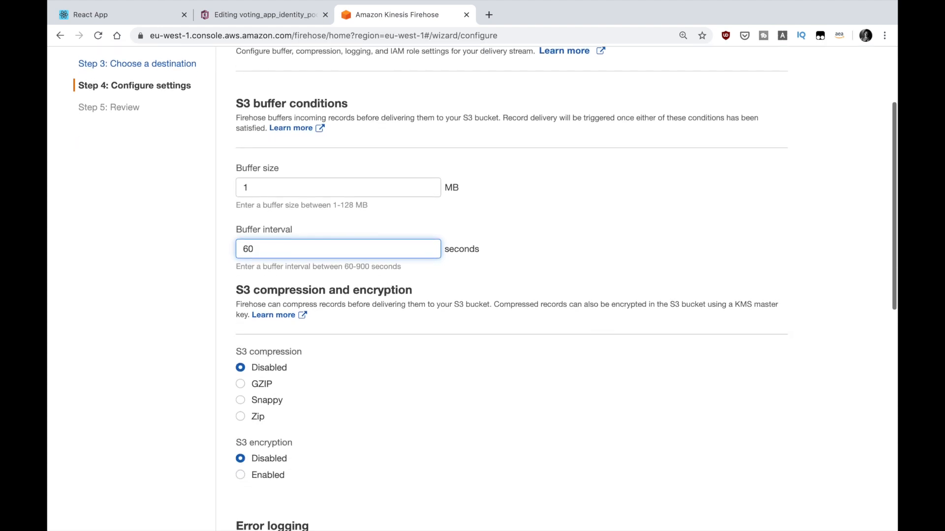
scroll(472, 288, "down", 2)
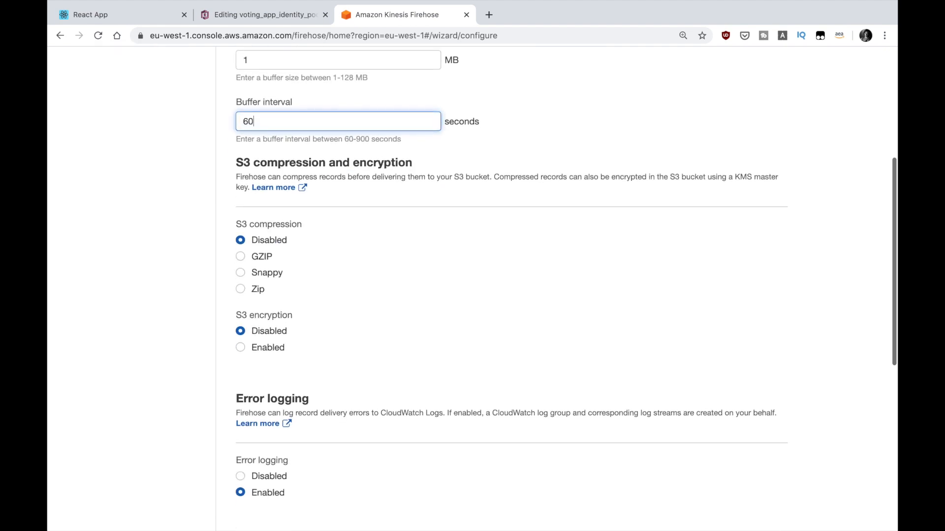
scroll(473, 288, "down", 3)
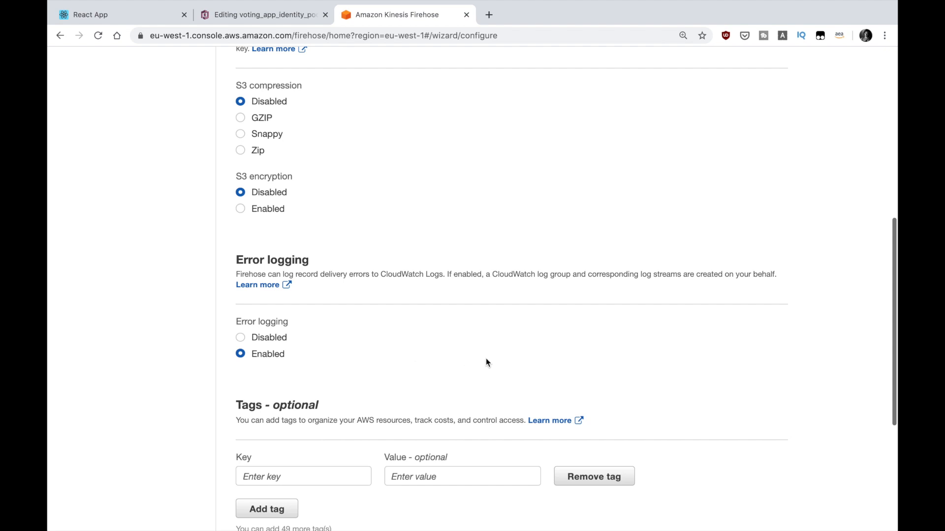
scroll(497, 364, "down", 3)
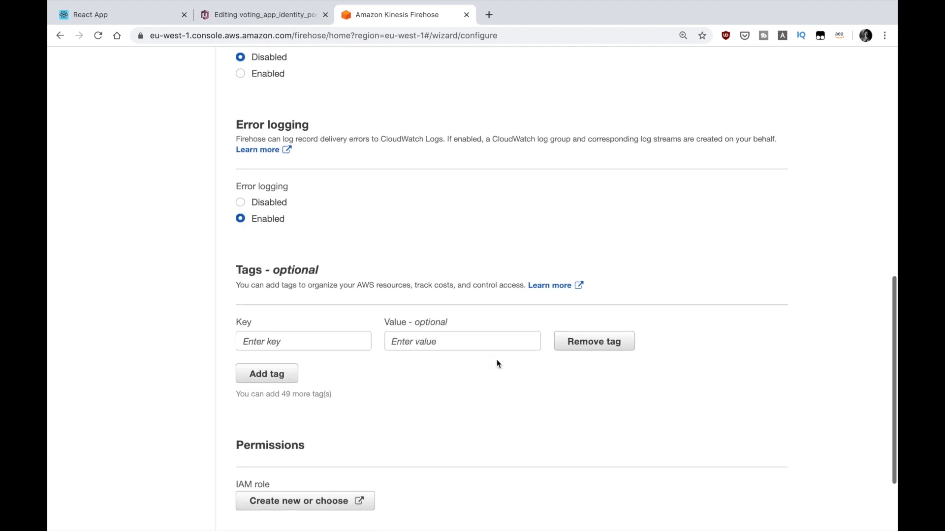
scroll(497, 364, "down", 2)
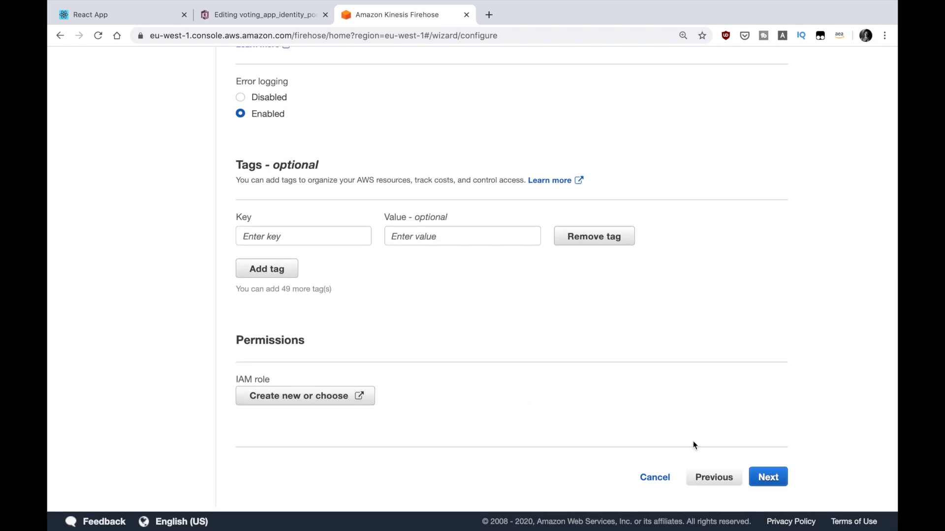
left_click(764, 478)
left_click(330, 399)
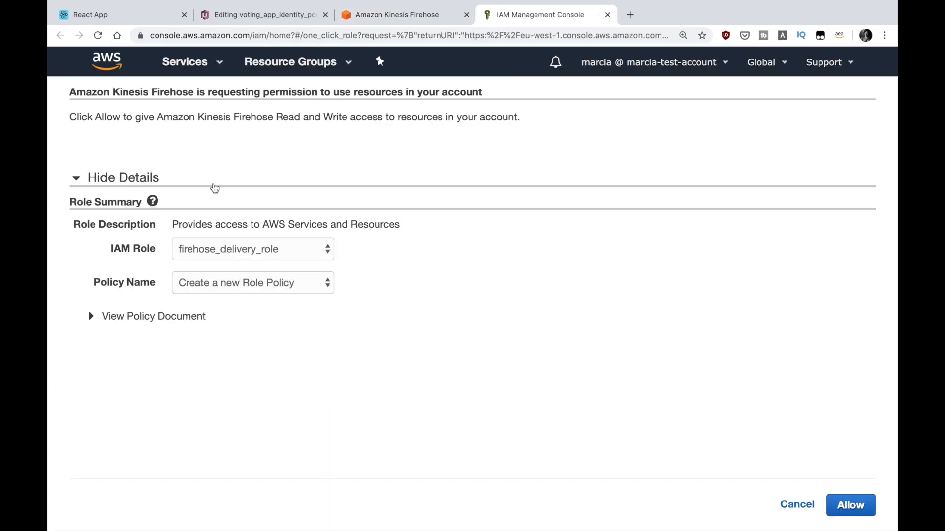
left_click(237, 251)
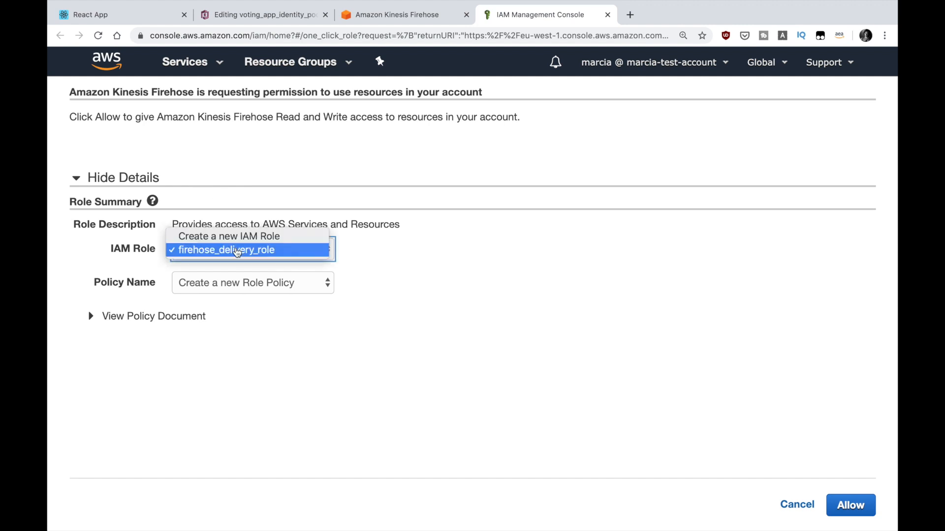
left_click(237, 252)
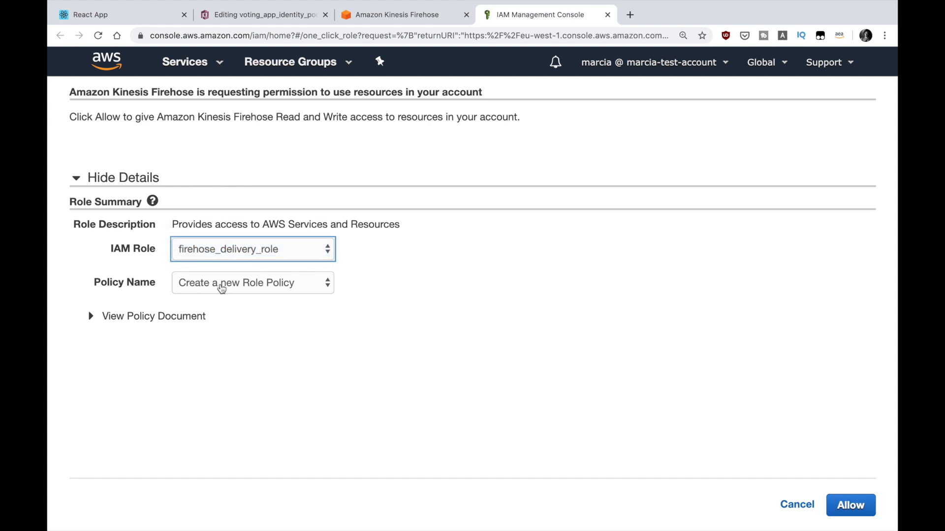
left_click(843, 506)
left_click(768, 512)
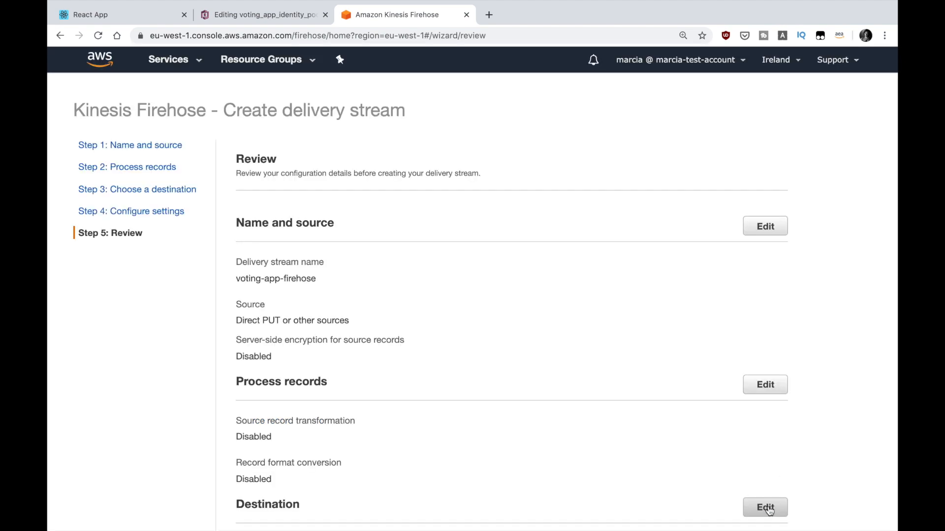
Review the stream's source, destination and settings, and create the delivery stream
scroll(578, 366, "down", 4)
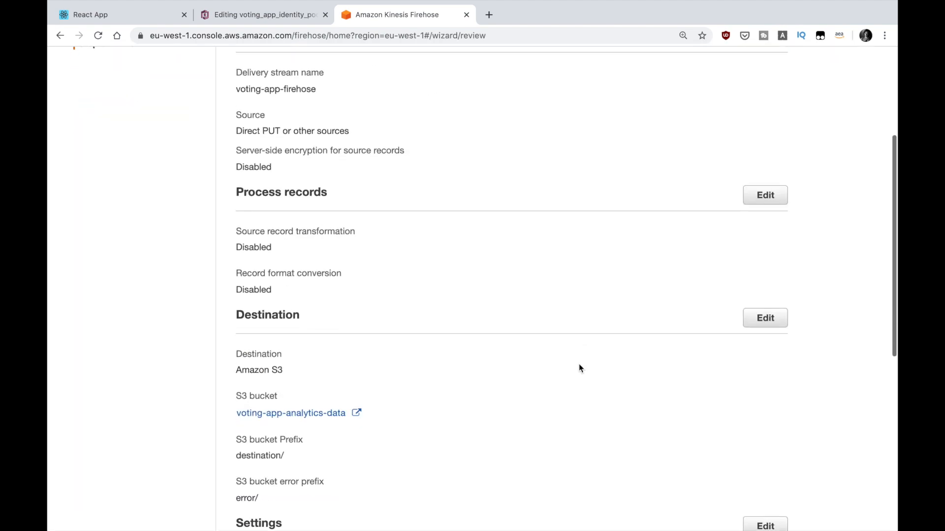
scroll(579, 368, "up", 2)
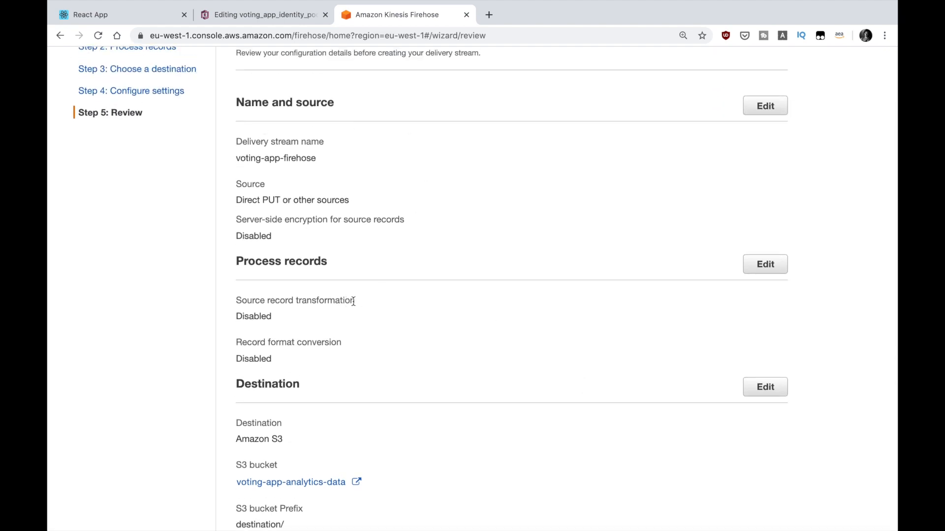
scroll(402, 310, "down", 3)
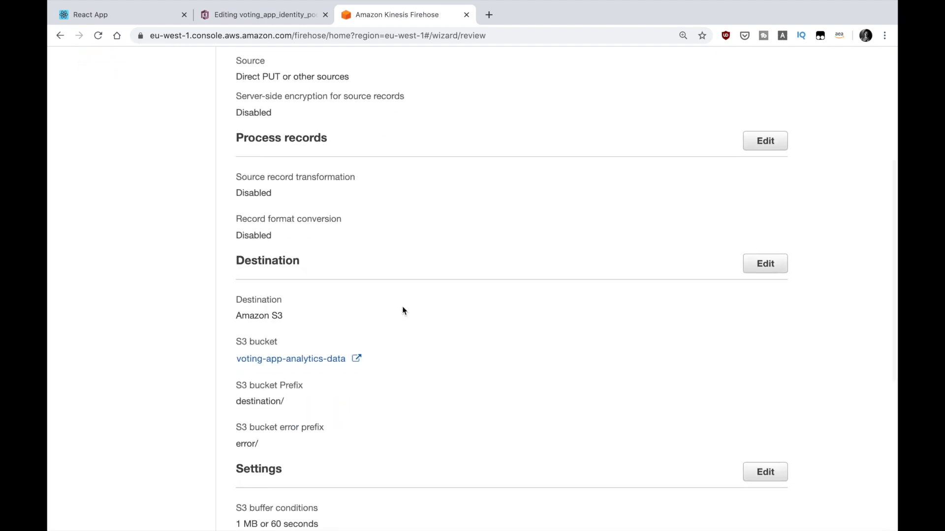
scroll(403, 311, "down", 7)
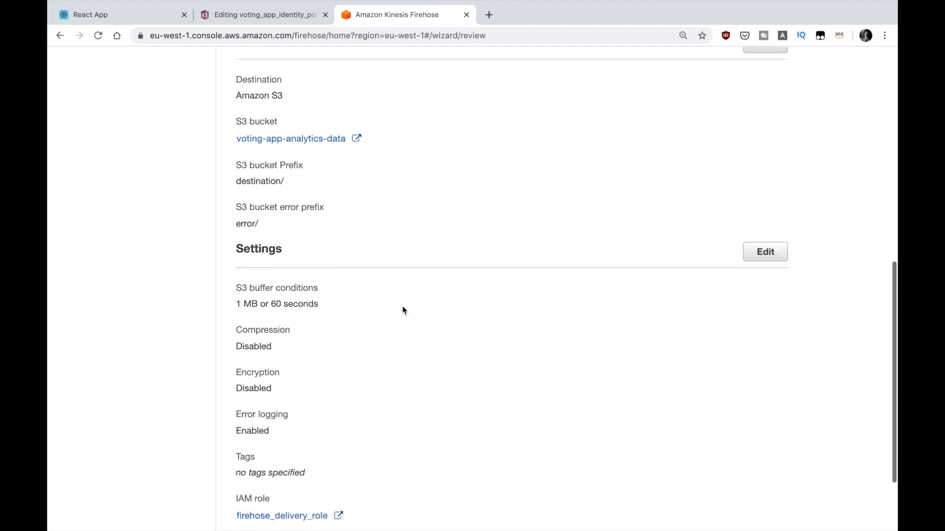
left_click(751, 482)
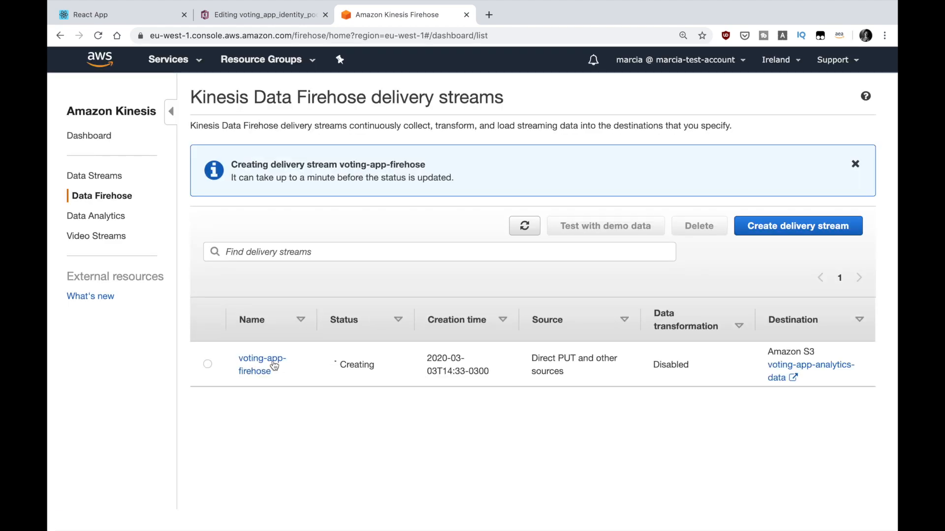
Copy the new delivery stream's name into the aws_firehose_name value of aws-exports.js in Visual Studio Code
left_click_drag(272, 372, 236, 366)
key("ctrl+c")
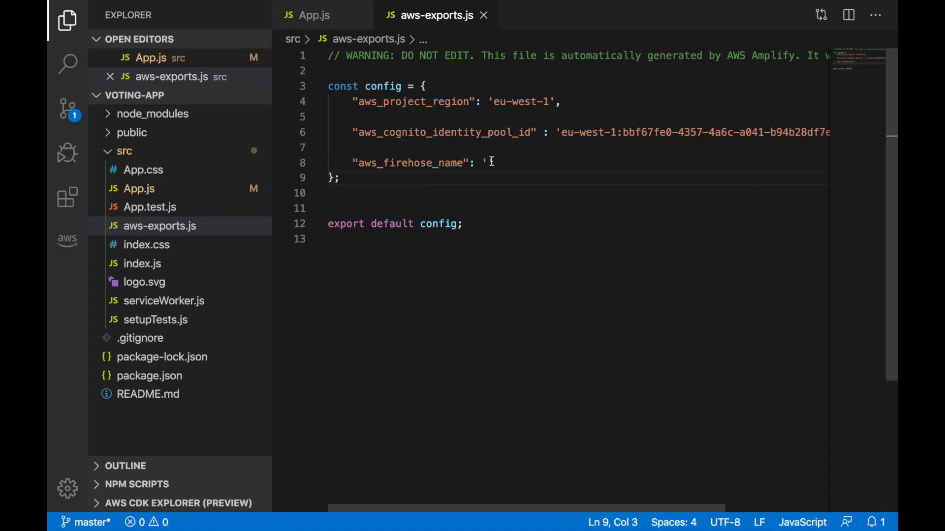
left_click(491, 162)
left_click(485, 162)
key("ctrl+v")
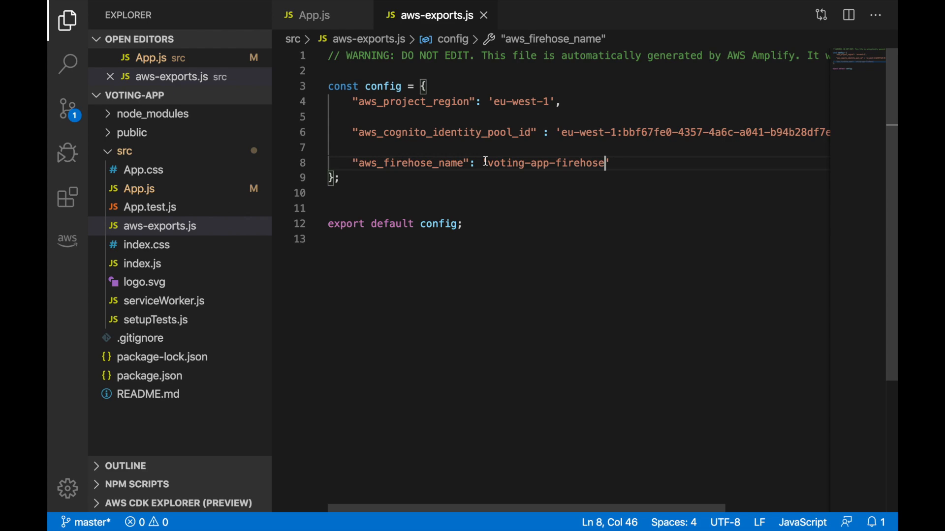
Return to the AWS console in the browser and open the IAM service in a new tab
key("ctrl+Right")
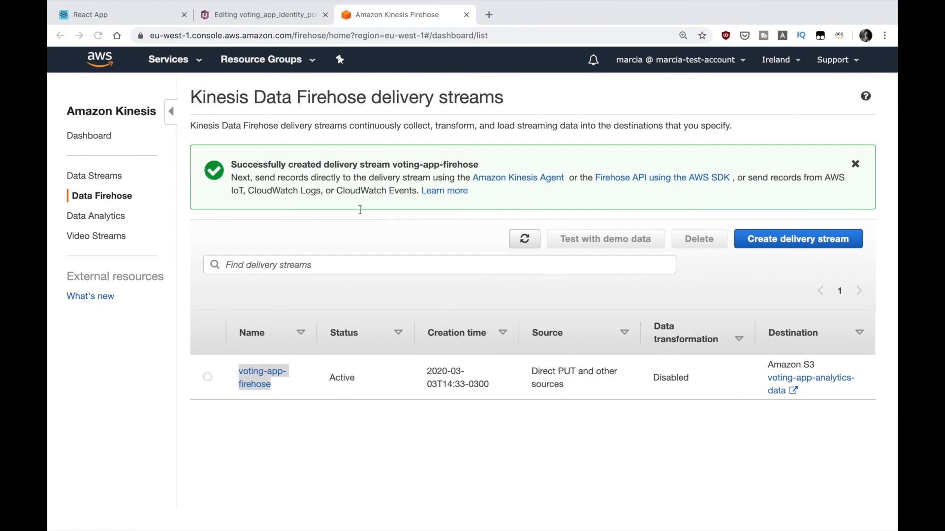
left_click(173, 66)
type("iam")
key("super+Return")
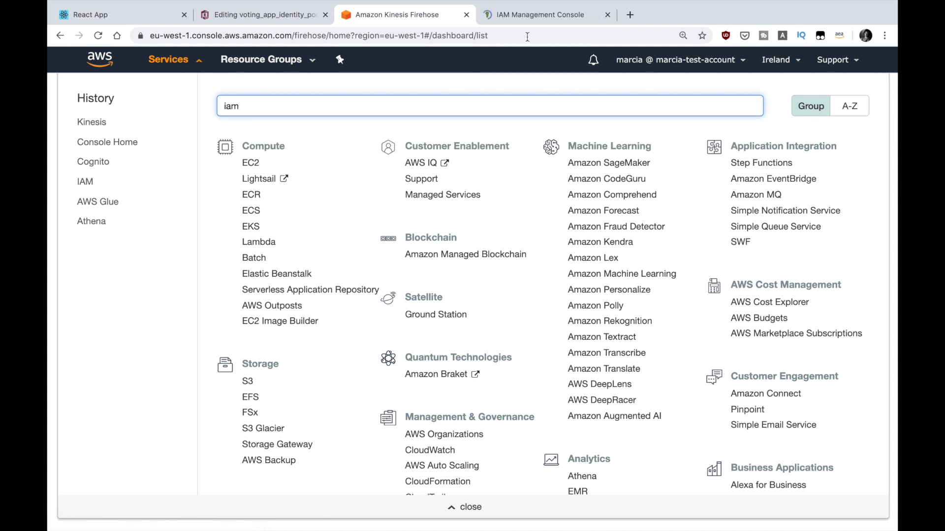
left_click(534, 16)
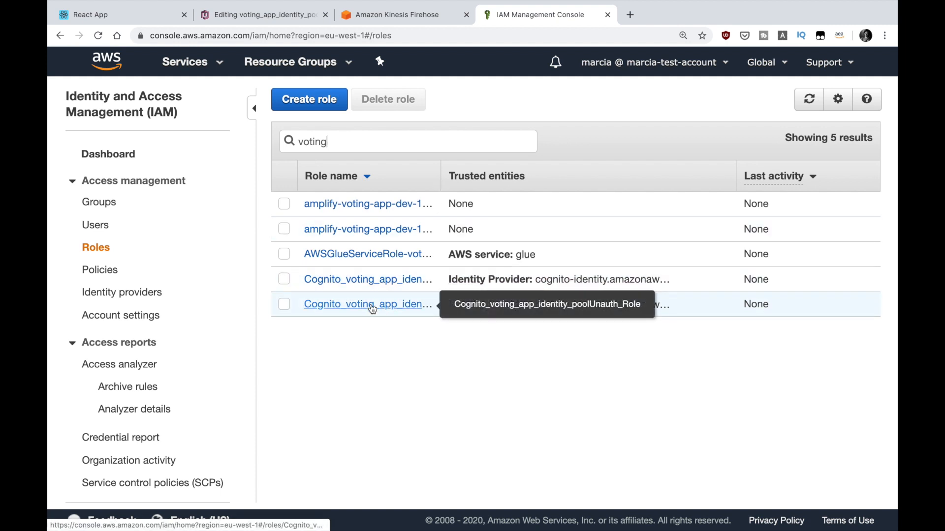
Open the Cognito_voting_app_identity_poolUnauth_Role and start editing its oneClick inline policy
left_click(372, 306)
scroll(344, 408, "down", 2)
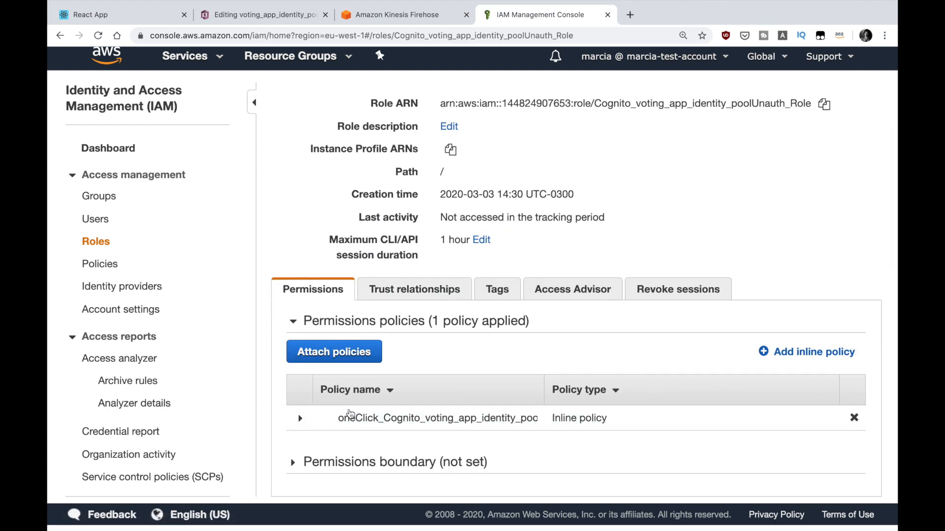
left_click(301, 424)
scroll(301, 424, "down", 3)
scroll(418, 396, "down", 2)
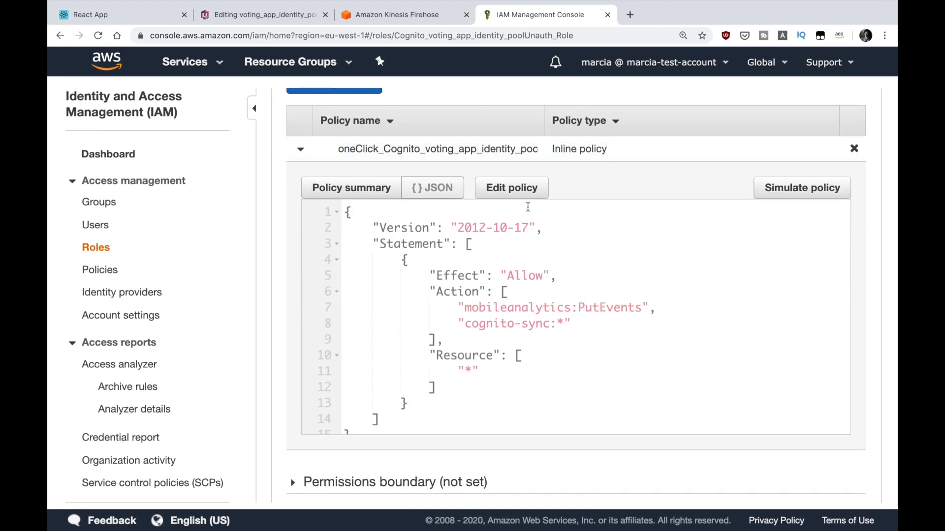
left_click(526, 191)
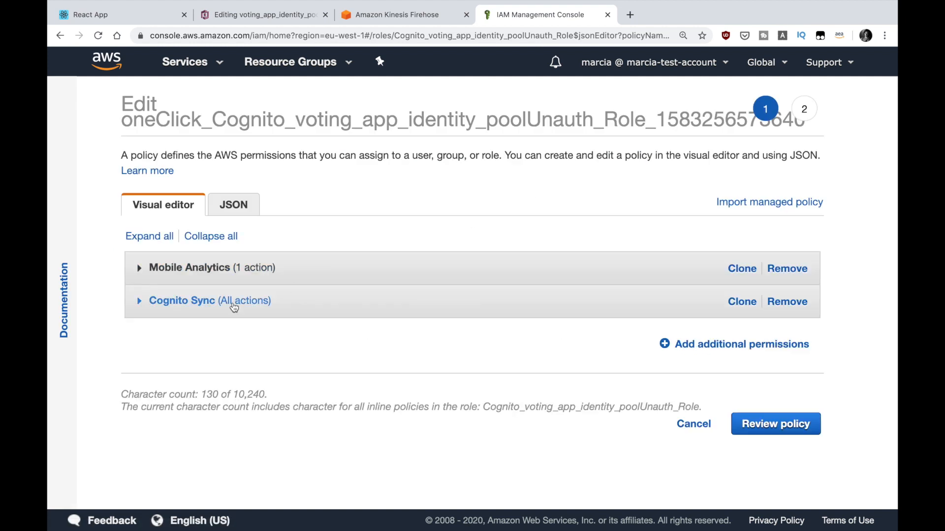
Add an additional permission block to the policy with Firehose as its service
left_click(733, 344)
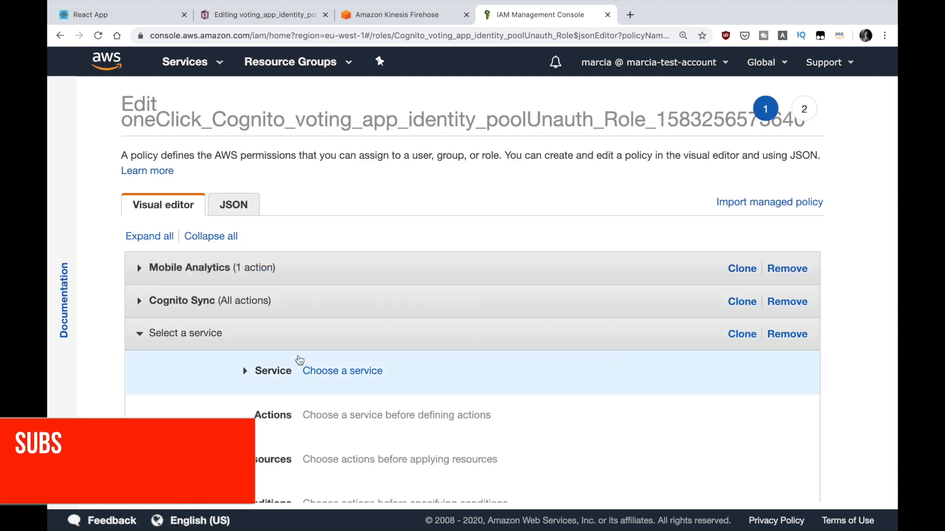
left_click(352, 374)
type("fire")
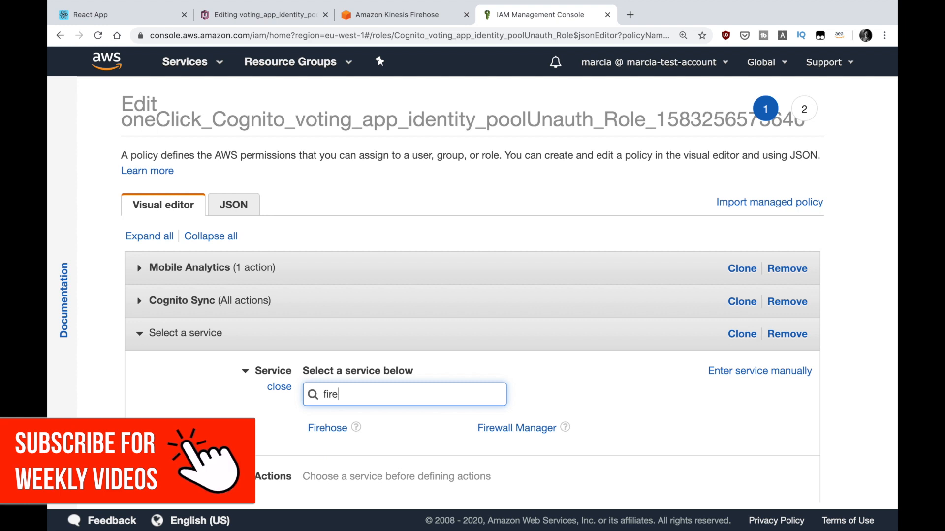
left_click(328, 438)
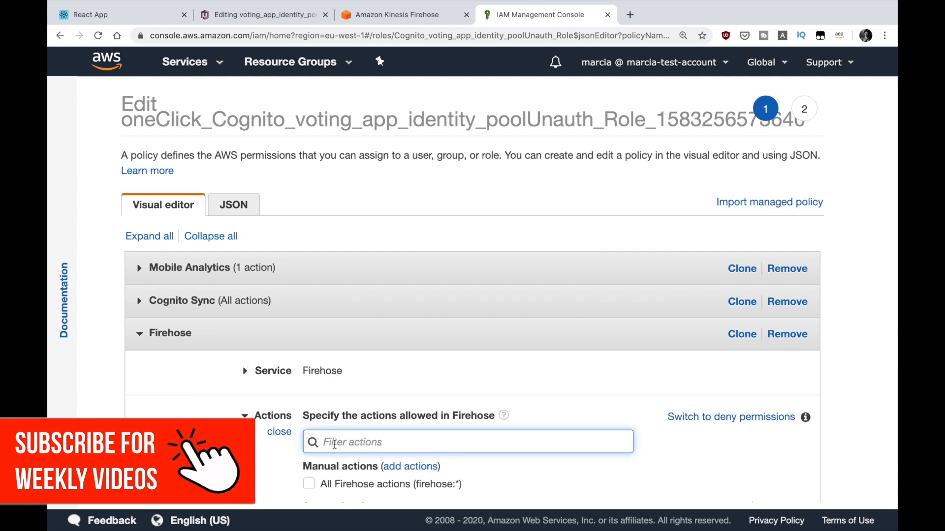
Allow the Firehose actions PutRecord, PutRecordBatch and ListDeliveryStreams
type("put")
scroll(334, 443, "down", 4)
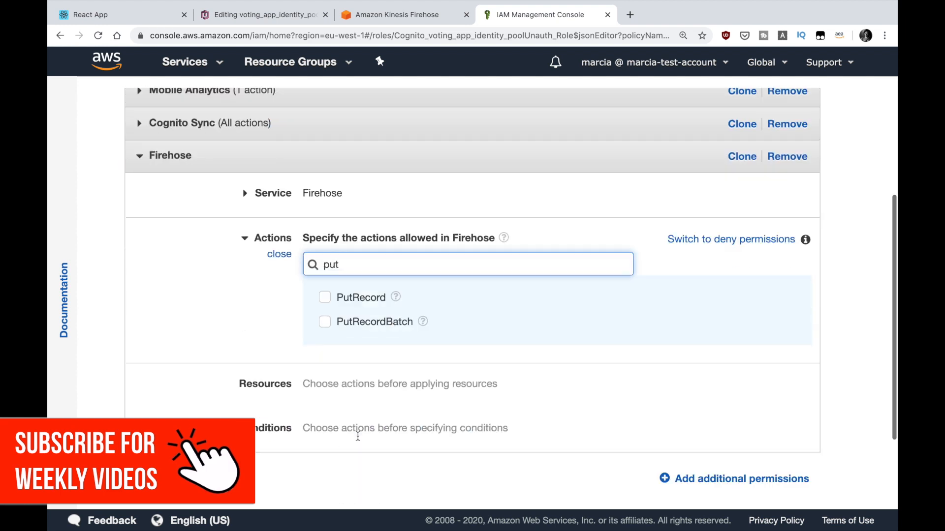
left_click(325, 284)
left_click(325, 308)
left_click_drag(358, 255, 325, 252)
key("BackSpace")
type("lis")
left_click(325, 284)
Restrict the Firehose permissions to the voting-app-firehose delivery stream by adding the ARN copied from its details page
left_click(633, 377)
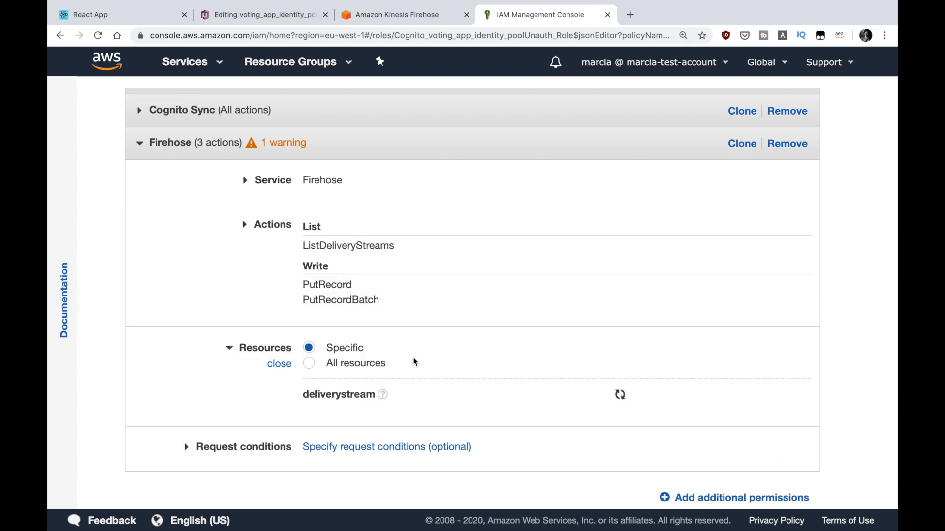
left_click(447, 426)
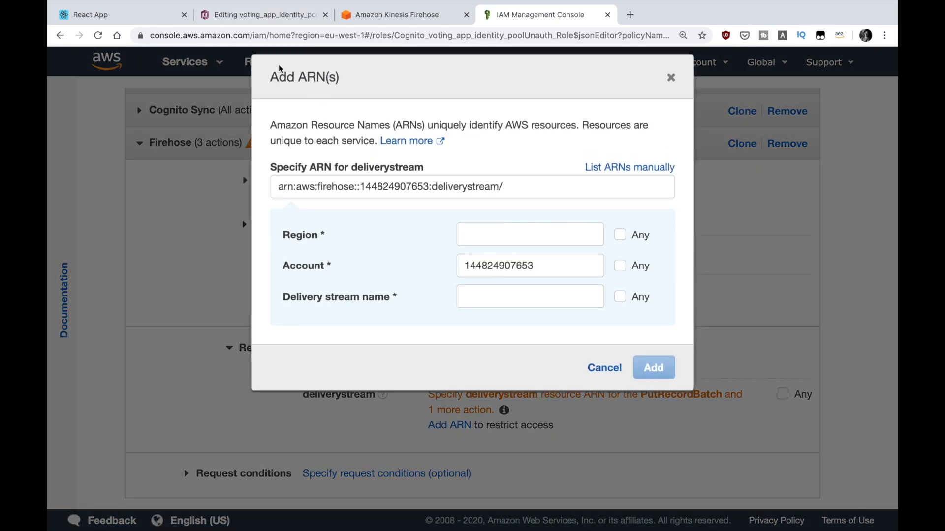
left_click(393, 15)
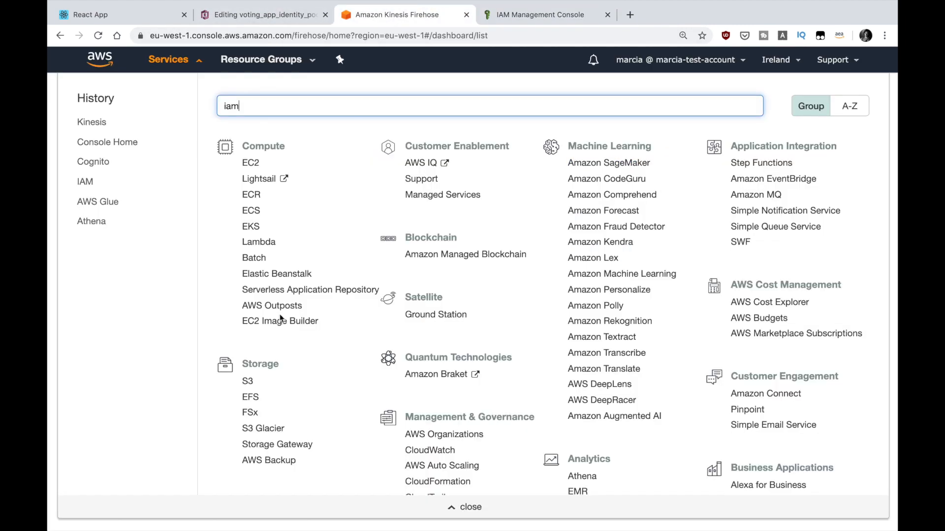
left_click(54, 231)
left_click(266, 384)
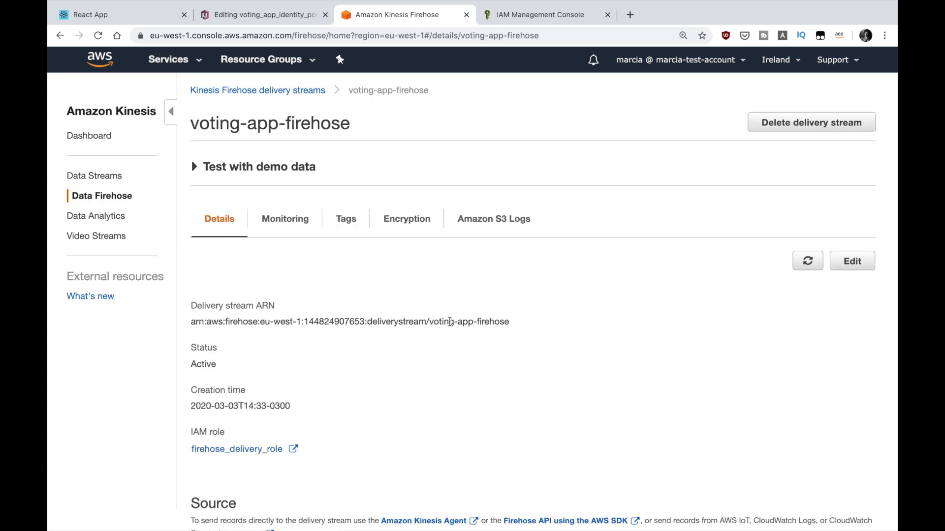
triple_click(449, 322)
left_click(566, 10)
left_click(498, 233)
left_click(502, 182)
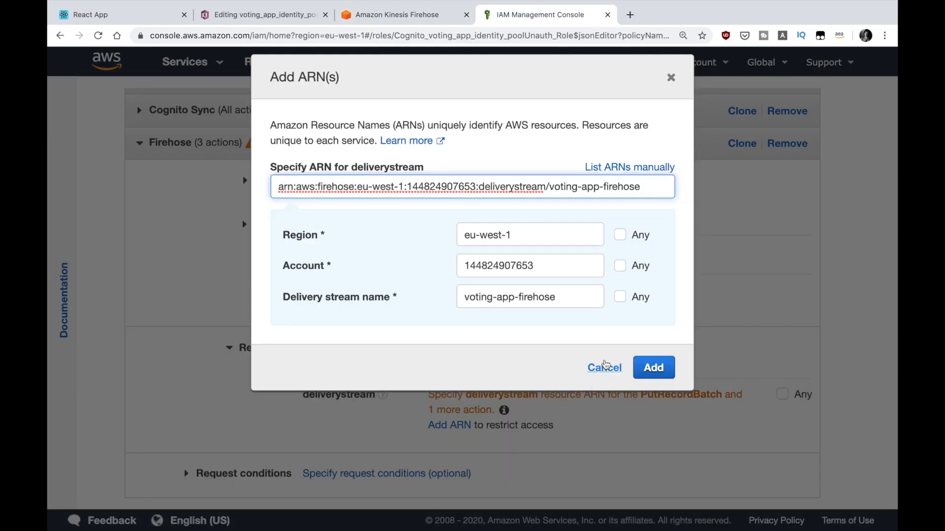
left_click(645, 382)
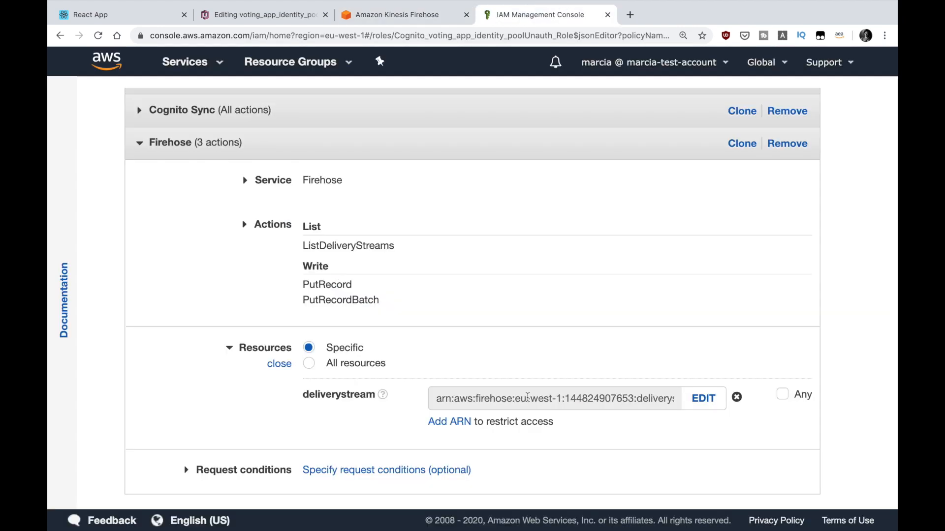
Review and save the edited inline policy, and check its updated JSON in the role's permissions
scroll(617, 465, "down", 3)
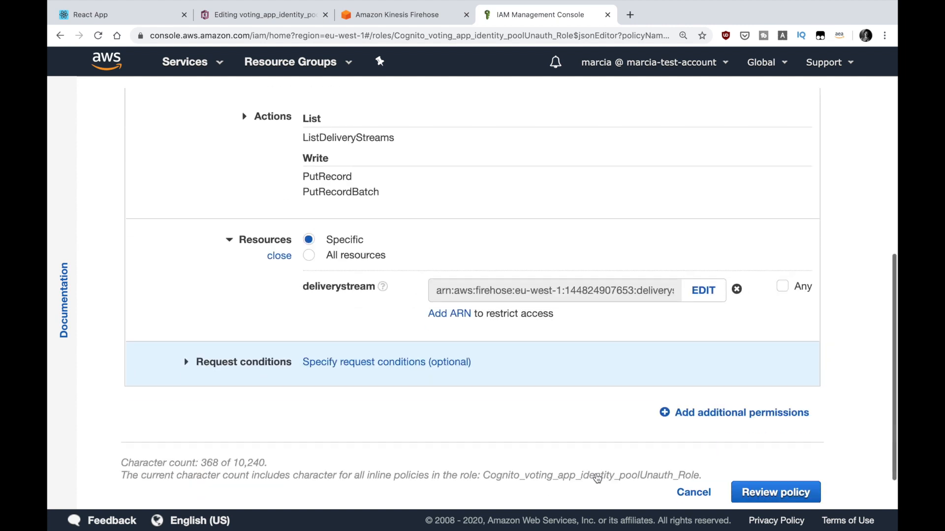
left_click(760, 489)
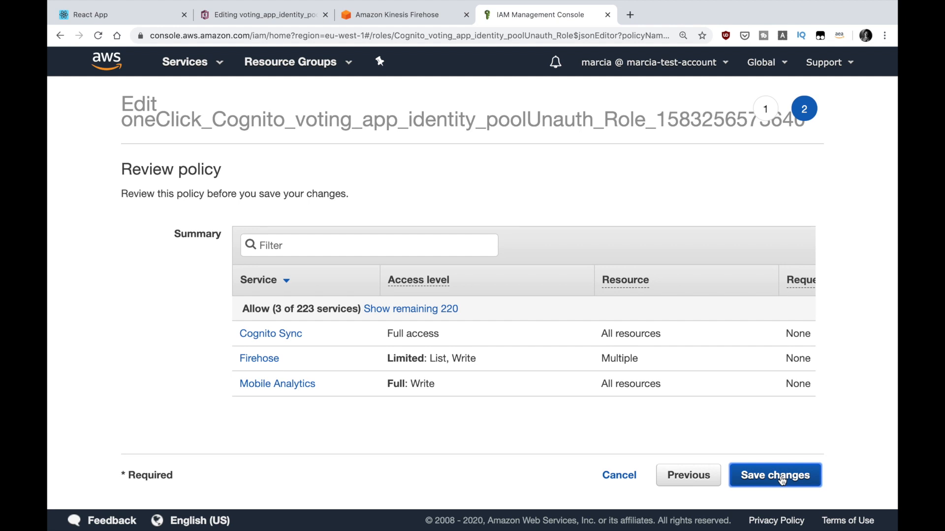
left_click(782, 480)
scroll(560, 318, "down", 5)
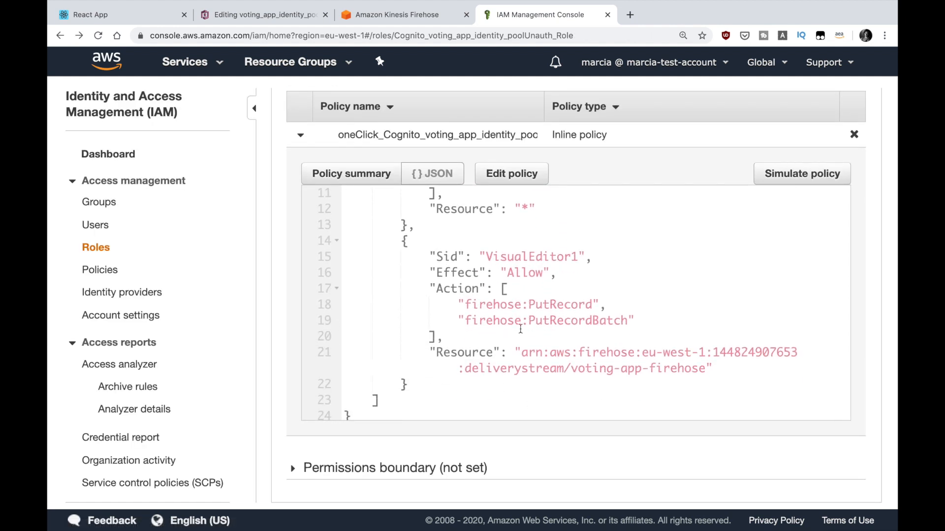
scroll(518, 328, "up", 5)
Open the developer tools' network monitor on the voting app at localhost:3000 and cast a vote for Php
right_click(236, 300)
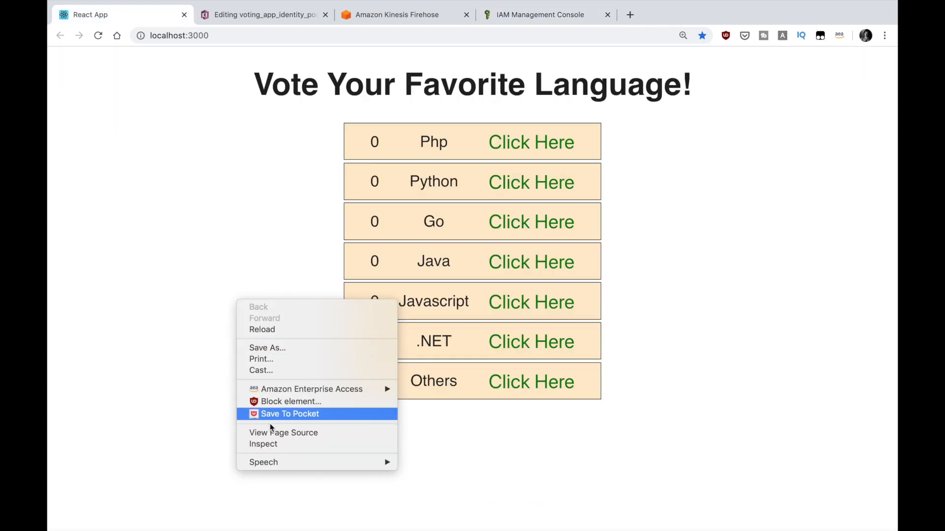
left_click(268, 444)
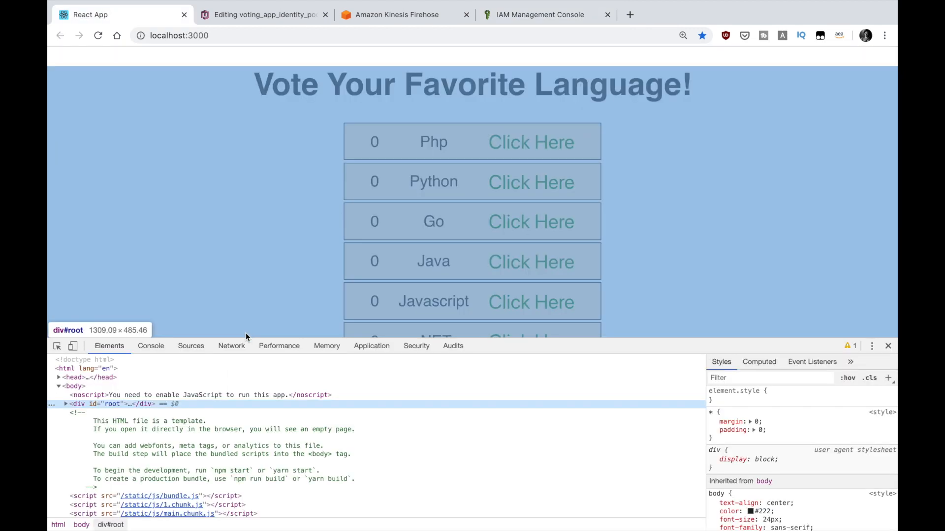
left_click(231, 346)
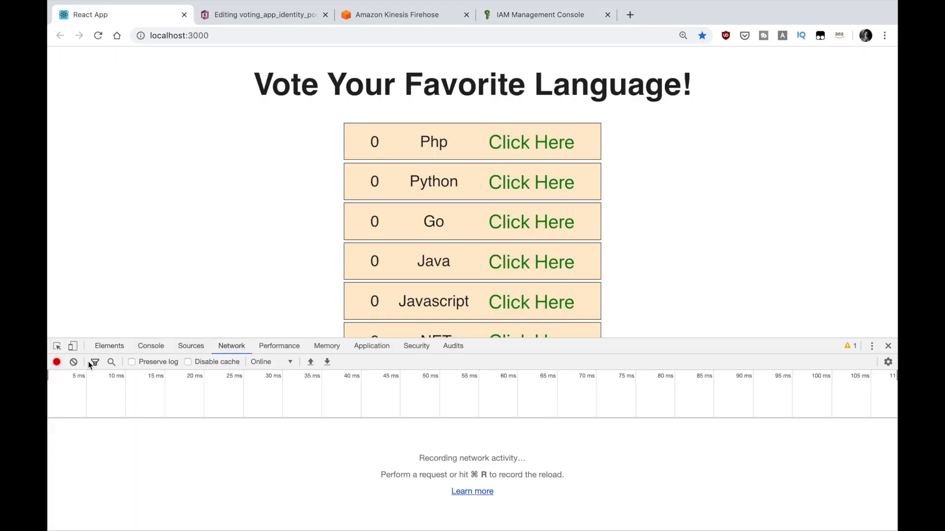
scroll(301, 189, "down", 2)
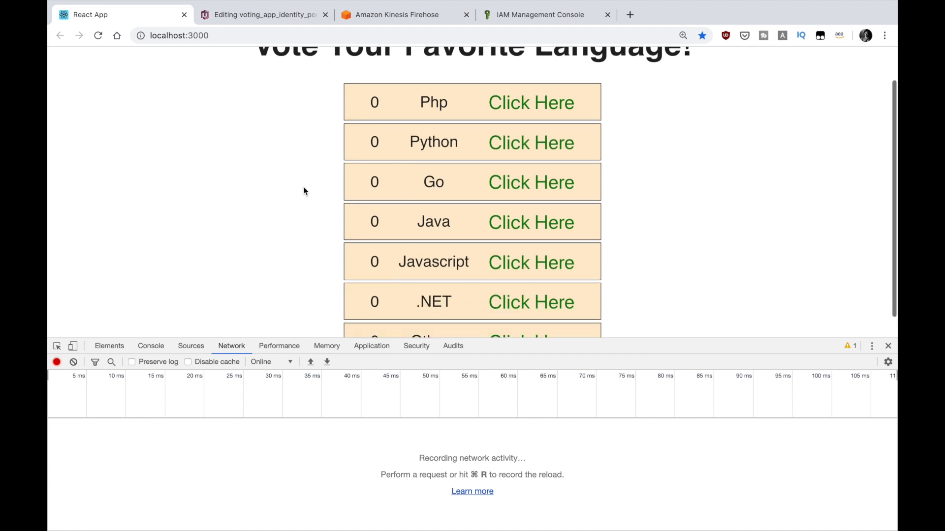
left_click(549, 99)
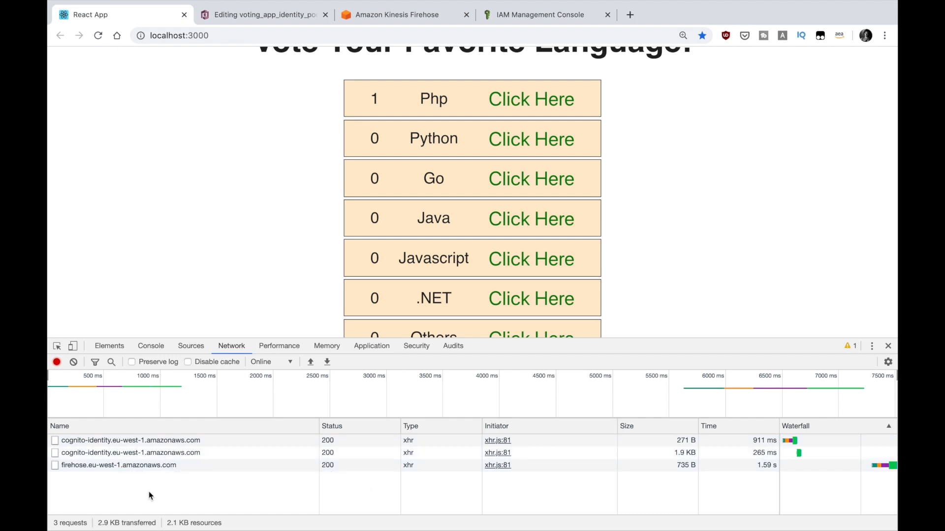
Inspect the response of the firehose.eu-west-1.amazonaws.com request, checking FailedPutCount and RequestResponses
left_click(139, 466)
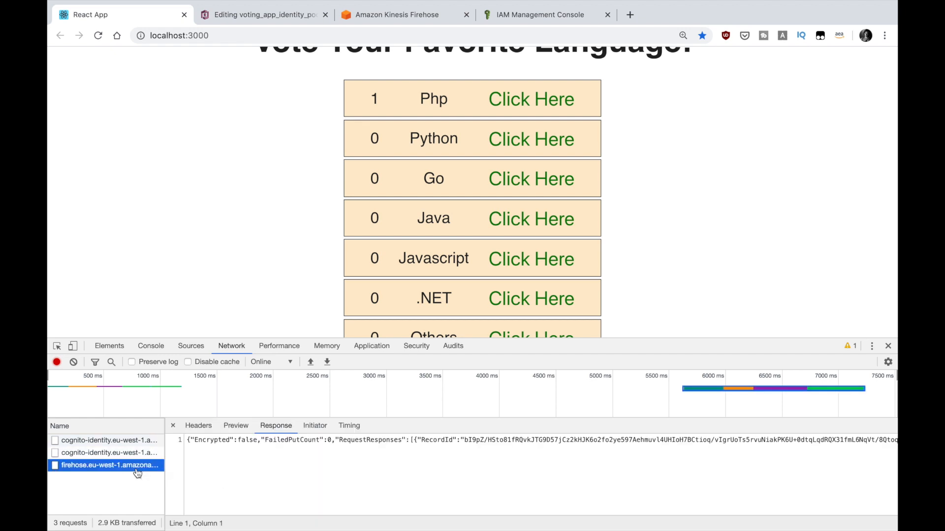
double_click(273, 439)
scroll(273, 440, "right", 10)
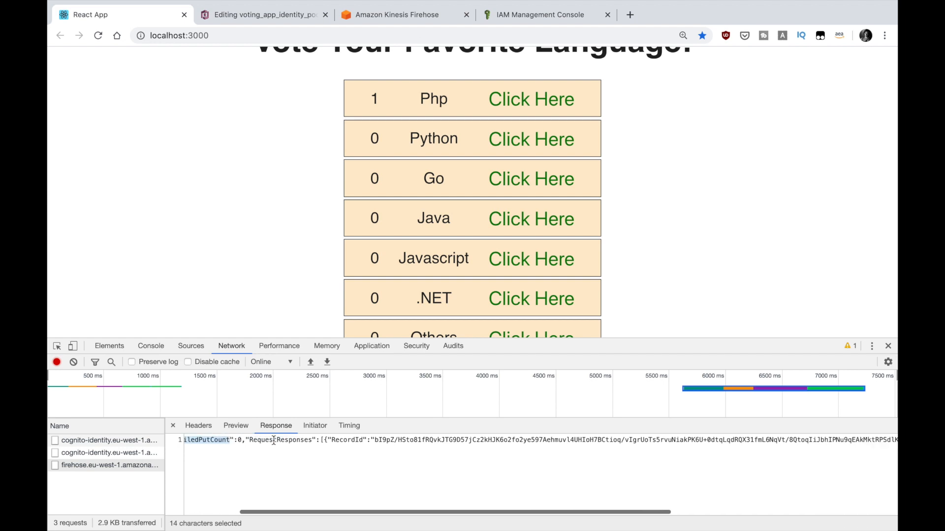
scroll(273, 440, "left", 10)
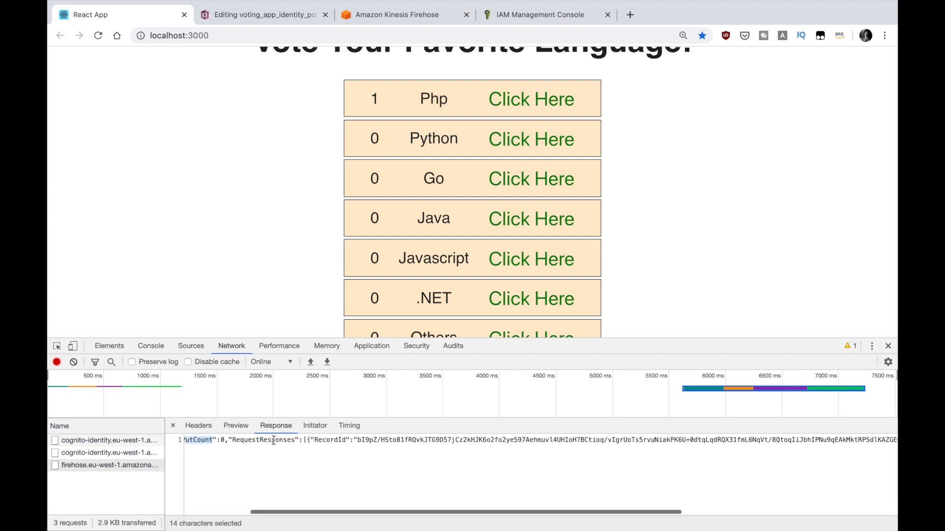
left_click(297, 441)
key("ctrl+a")
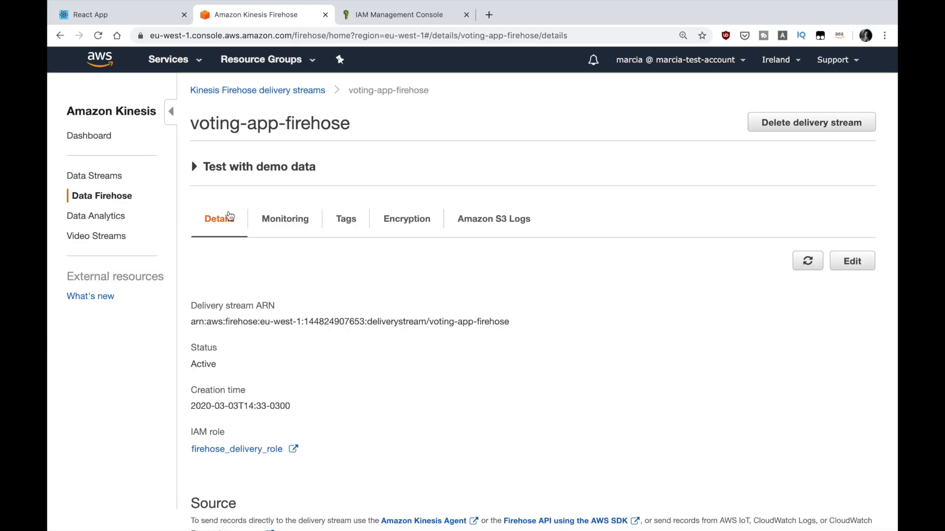
Examine the voting-app-firehose delivery stream's monitoring metrics, checking the IncomingBytes graph for the submitted vote
scroll(233, 228, "down", 2)
left_click(274, 141)
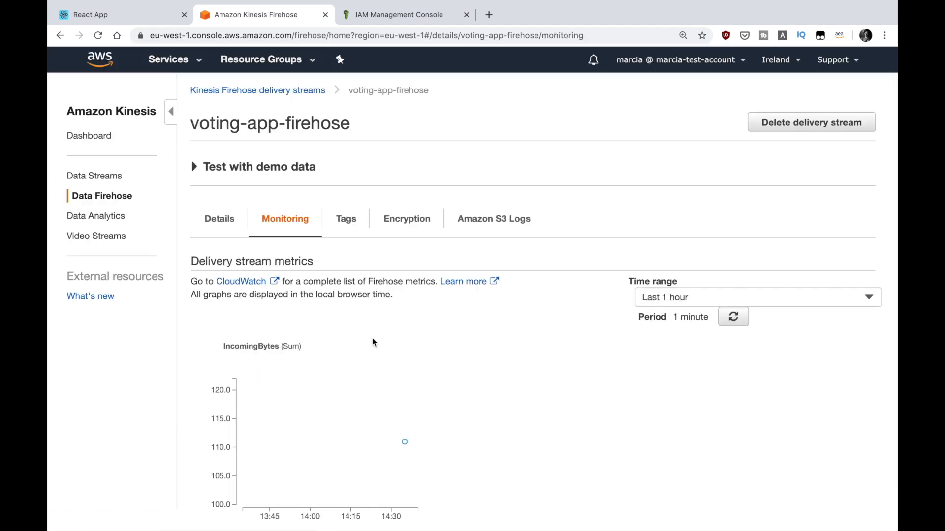
scroll(373, 339, "down", 2)
mouse_move(401, 361)
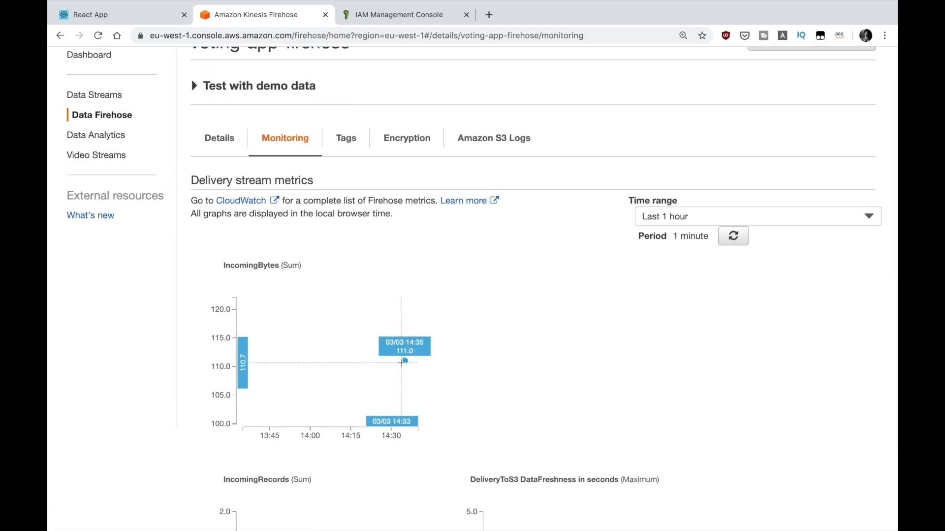
left_click(158, 19)
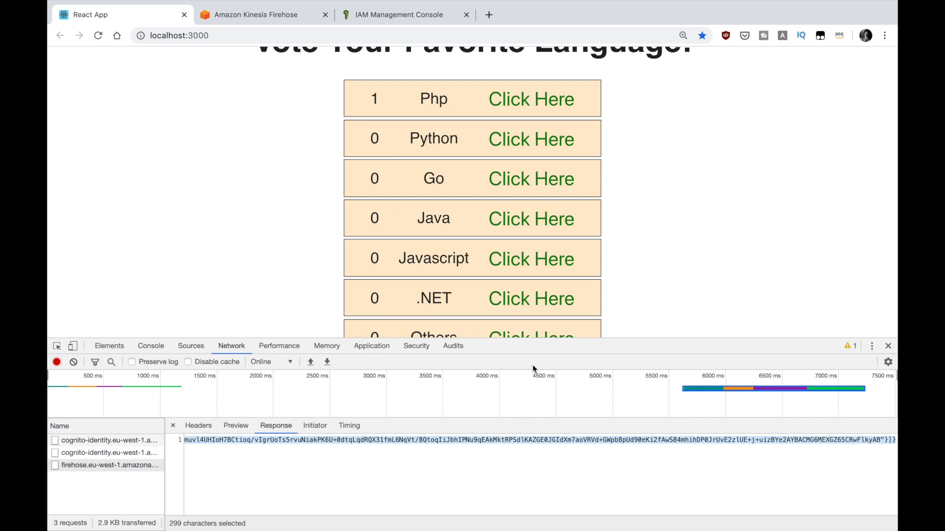
left_click(275, 16)
Find the S3 service in the AWS console, open it in a new browser tab and switch to that tab
scroll(340, 91, "up", 2)
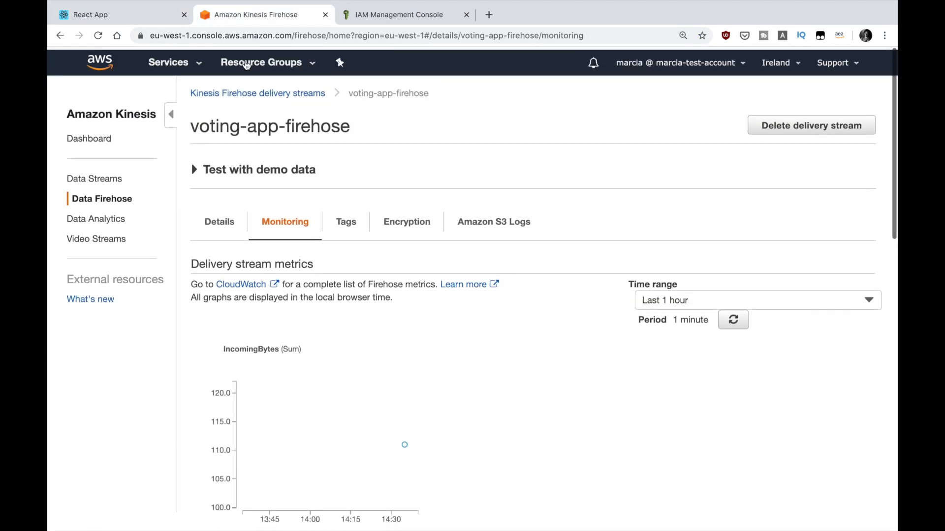
left_click(169, 62)
type("s")
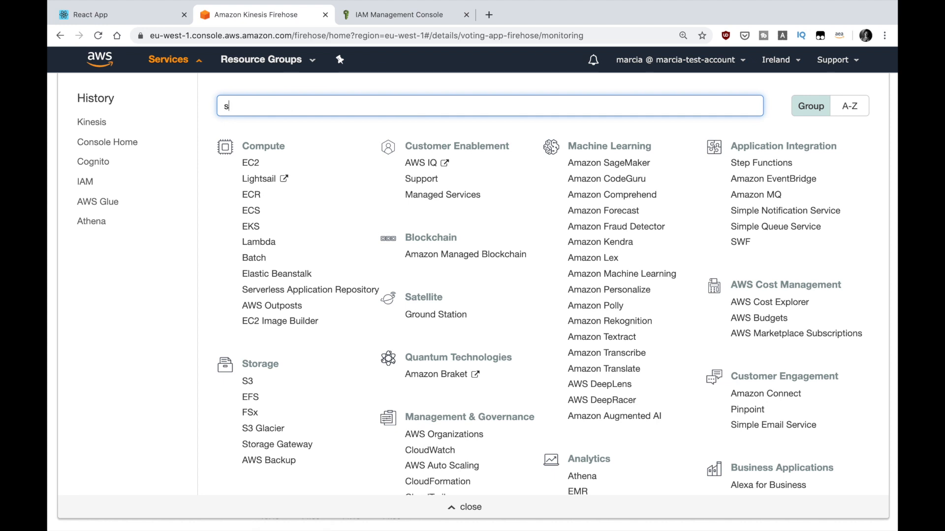
type("3")
left_click(235, 127, "super")
left_click(385, 16)
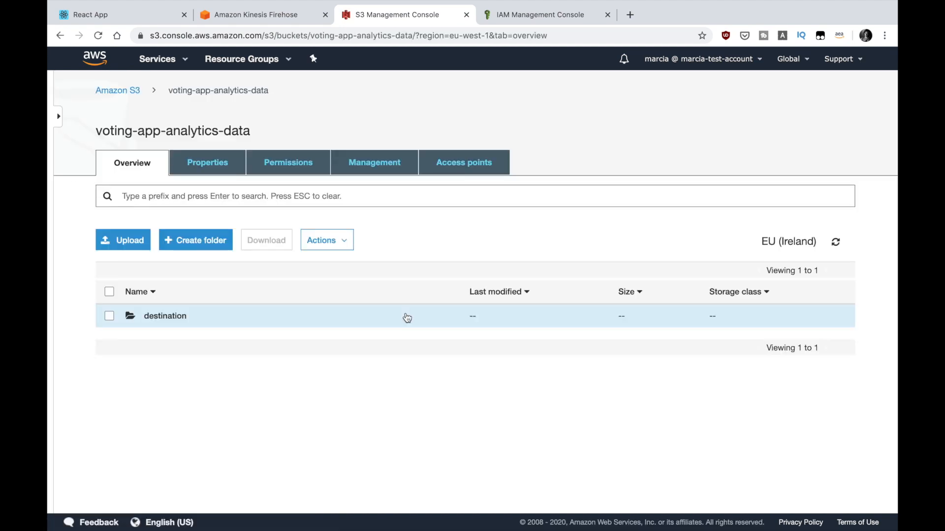
Open the Firehose object stored under destination/2020/03/03/17 in the voting-app-analytics-data bucket
left_click(166, 318)
left_click(153, 321)
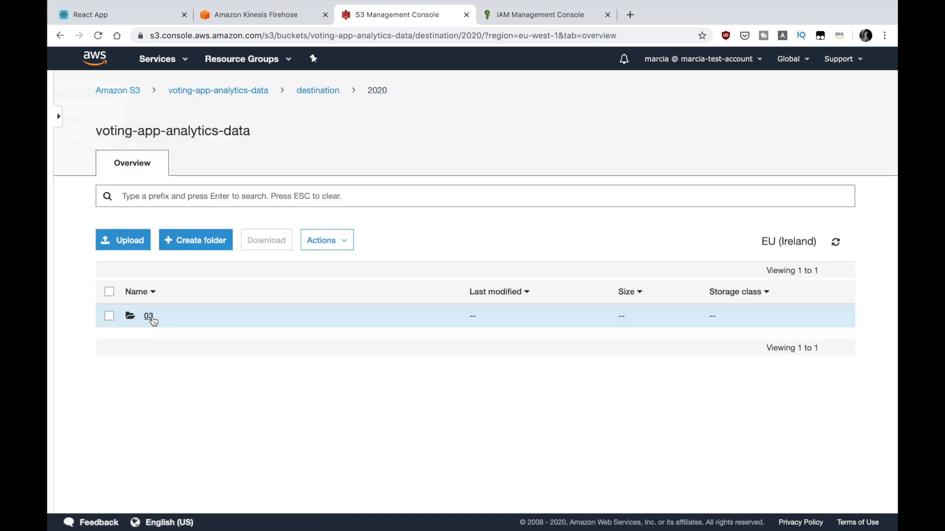
left_click(153, 320)
left_click(153, 320)
left_click(153, 319)
left_click(335, 316)
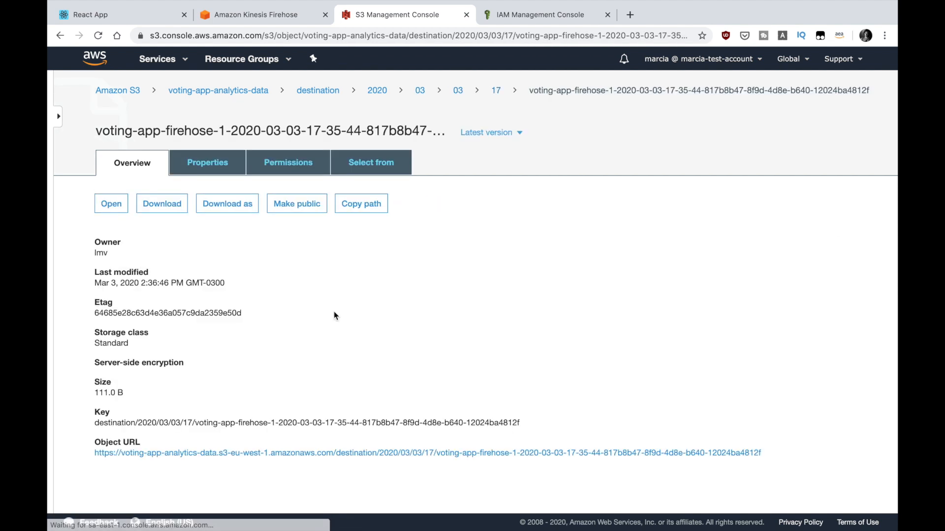
Download the delivered object and open the file to check the id, language and PartitionKey of its record
left_click(159, 214)
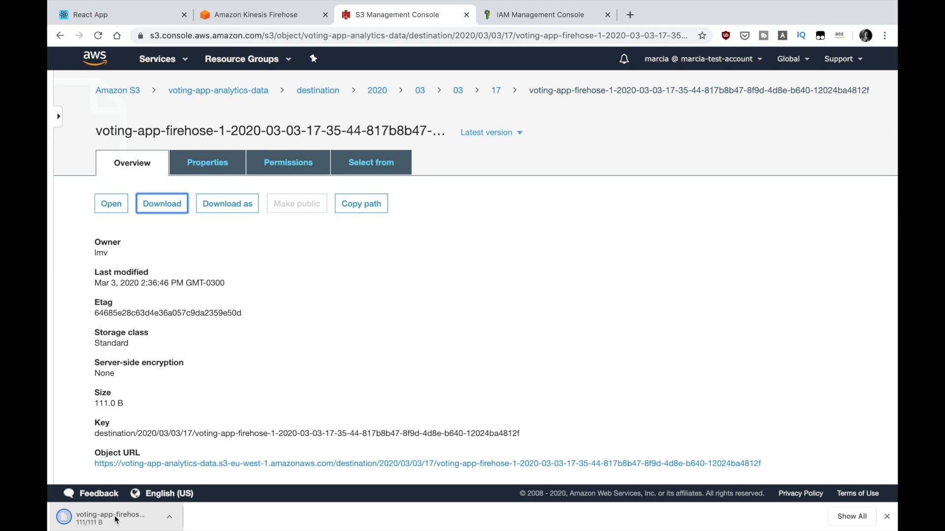
left_click(120, 522)
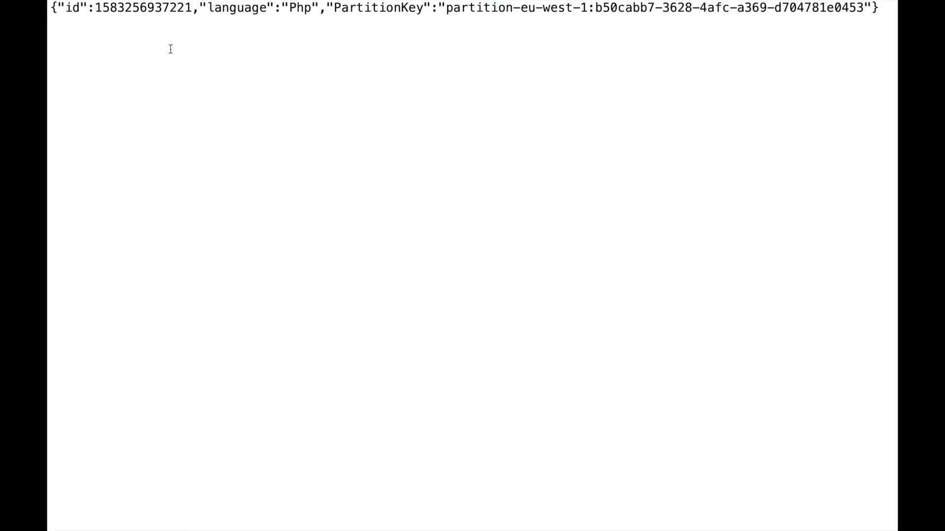
double_click(178, 9)
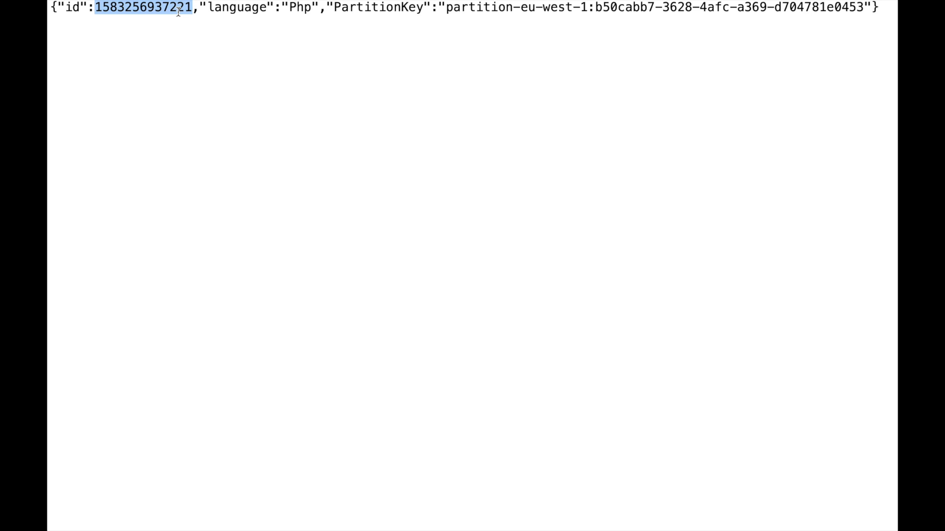
triple_click(179, 11)
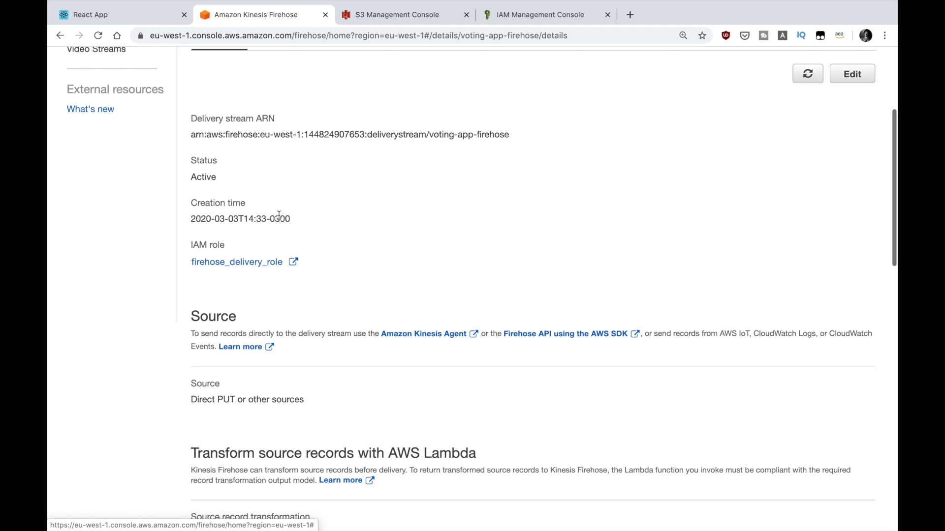
Review the voting-app-firehose details for source record transformation, record format conversion and the S3 destination
scroll(278, 219, "down", 6)
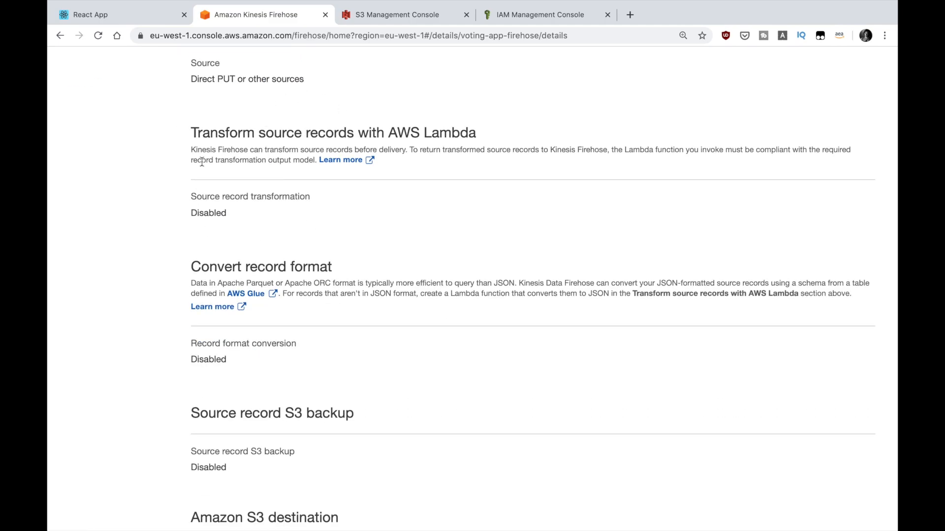
scroll(220, 260, "down", 3)
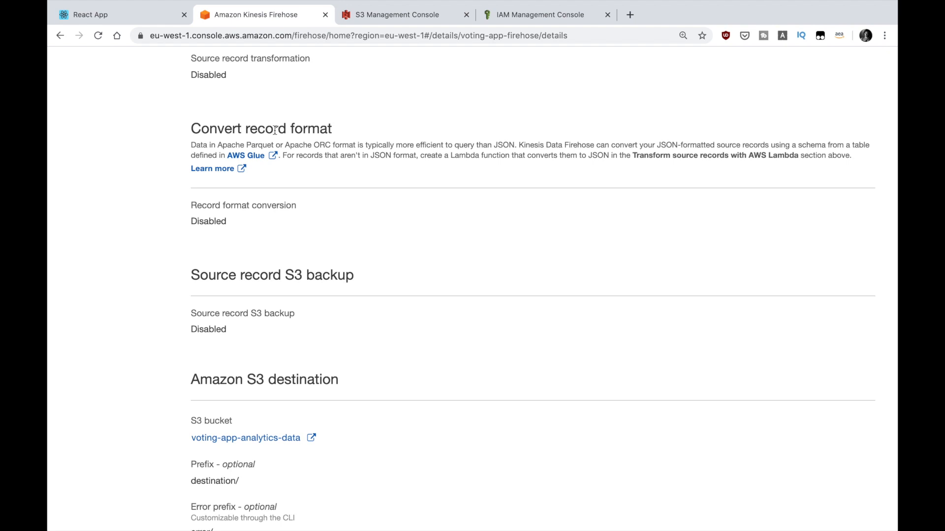